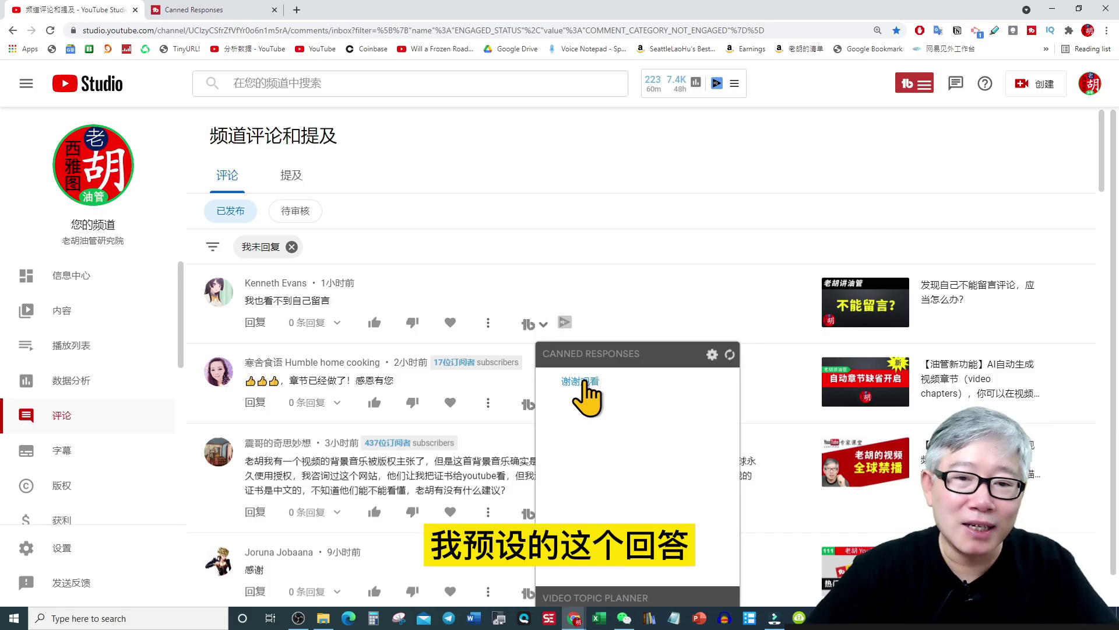
# - Reply to the two newest unanswered comments in turn with the 谢谢观看 canned response
pyautogui.click(582, 382)
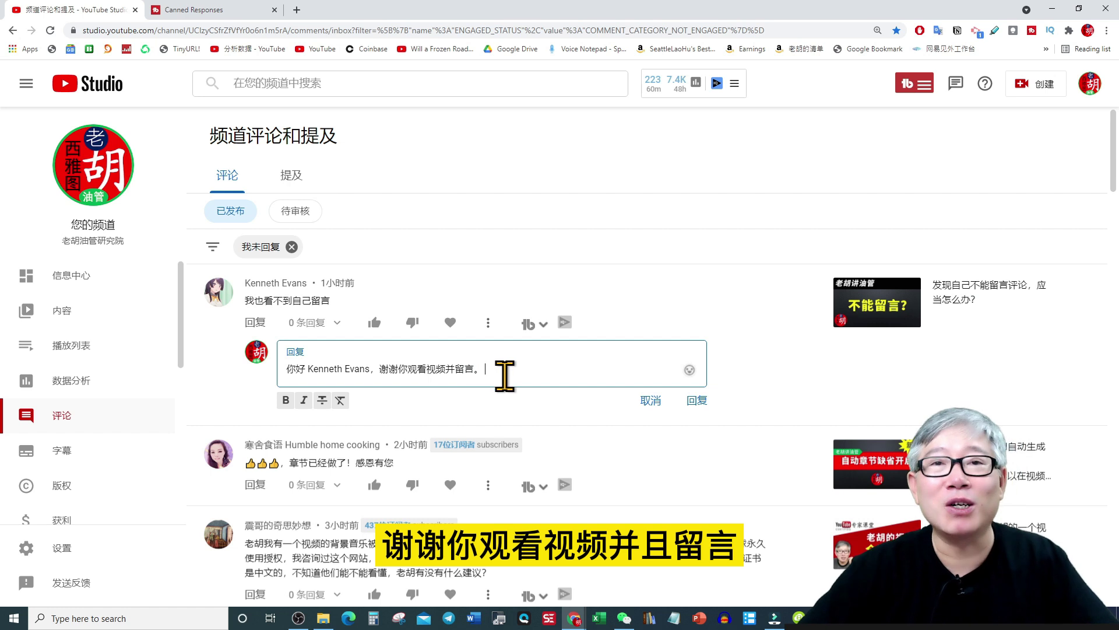
pyautogui.click(698, 400)
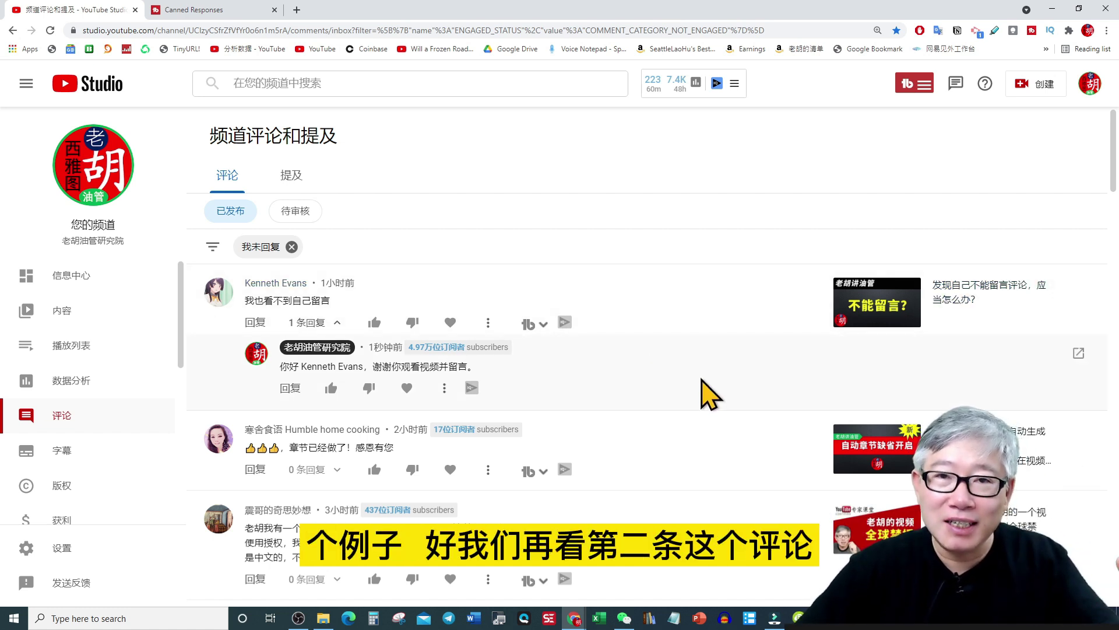
pyautogui.scroll(-3, 592, 295)
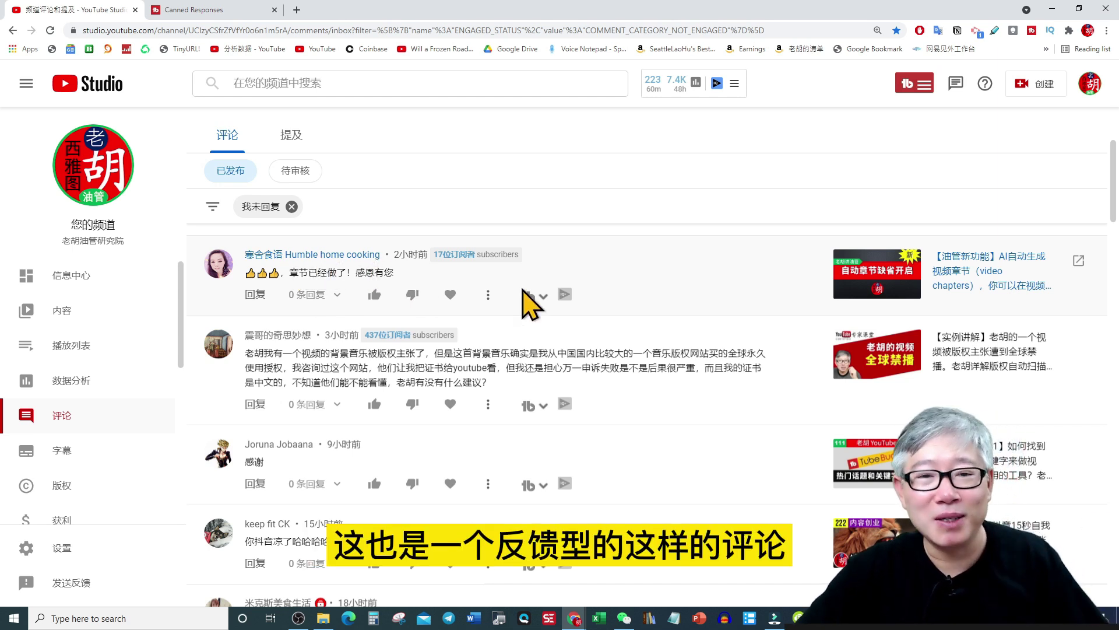
pyautogui.click(544, 296)
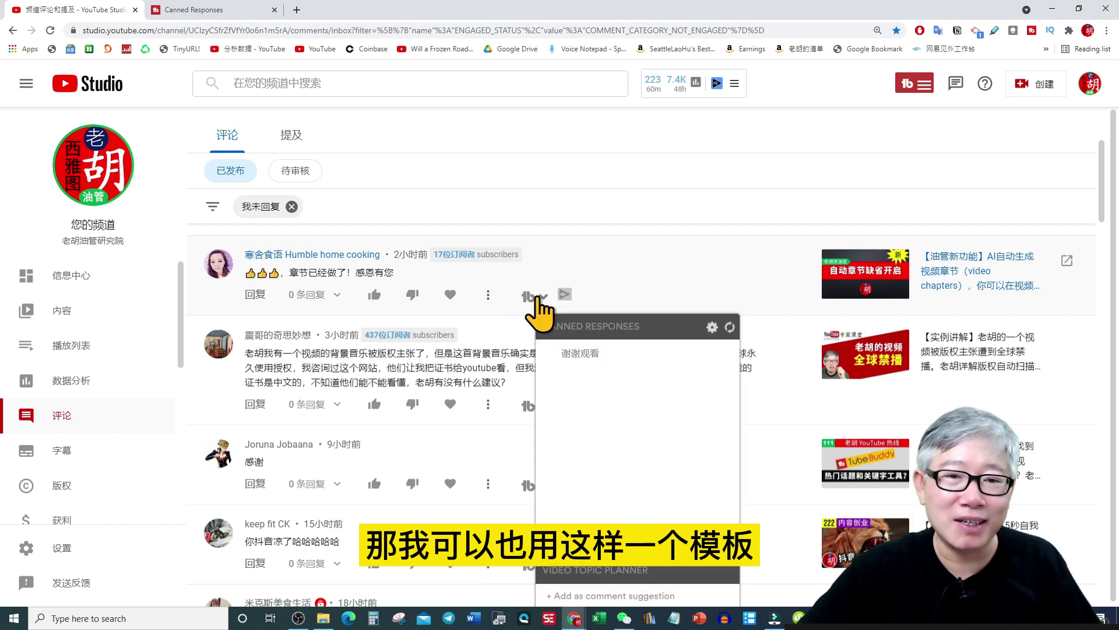
pyautogui.click(585, 353)
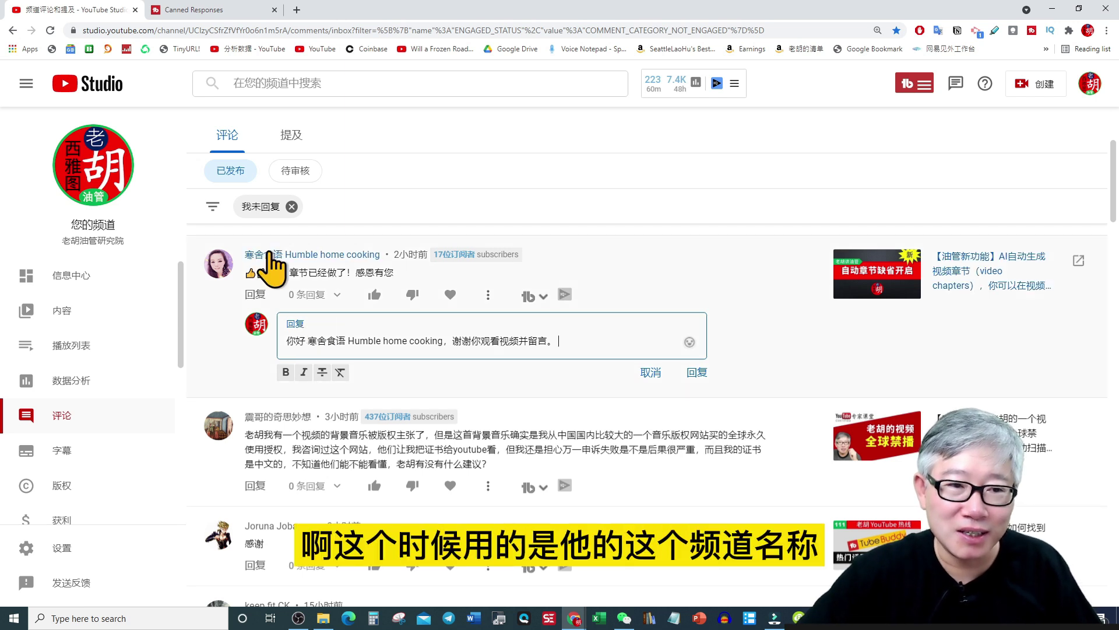
pyautogui.click(697, 372)
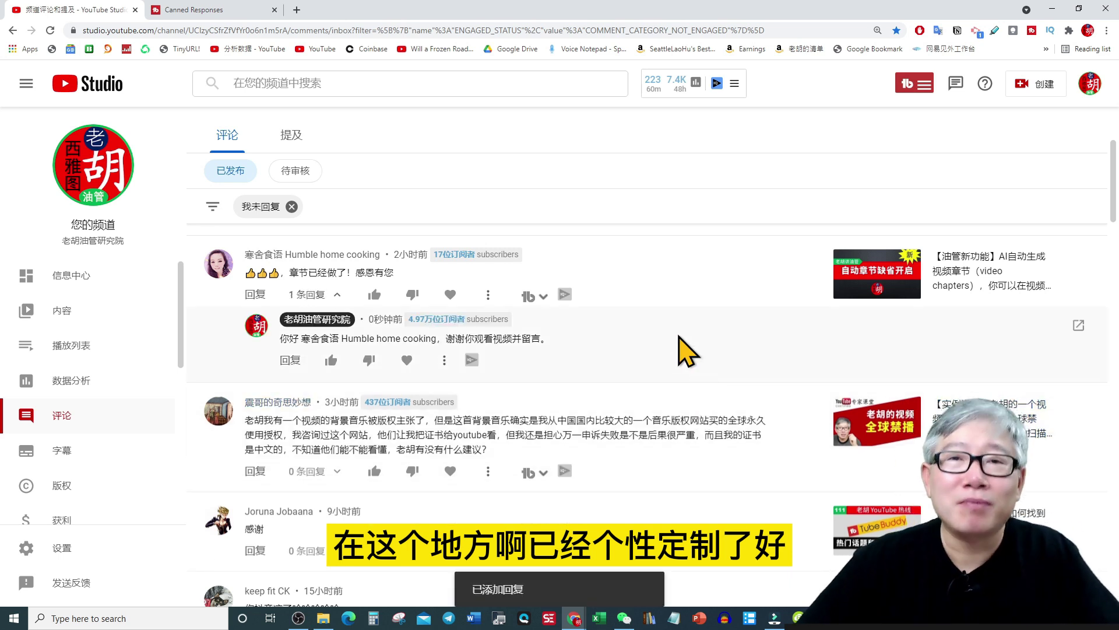
# - Open the canned response settings and examine the 谢谢观看 template's name and its {N} placeholder
pyautogui.click(544, 297)
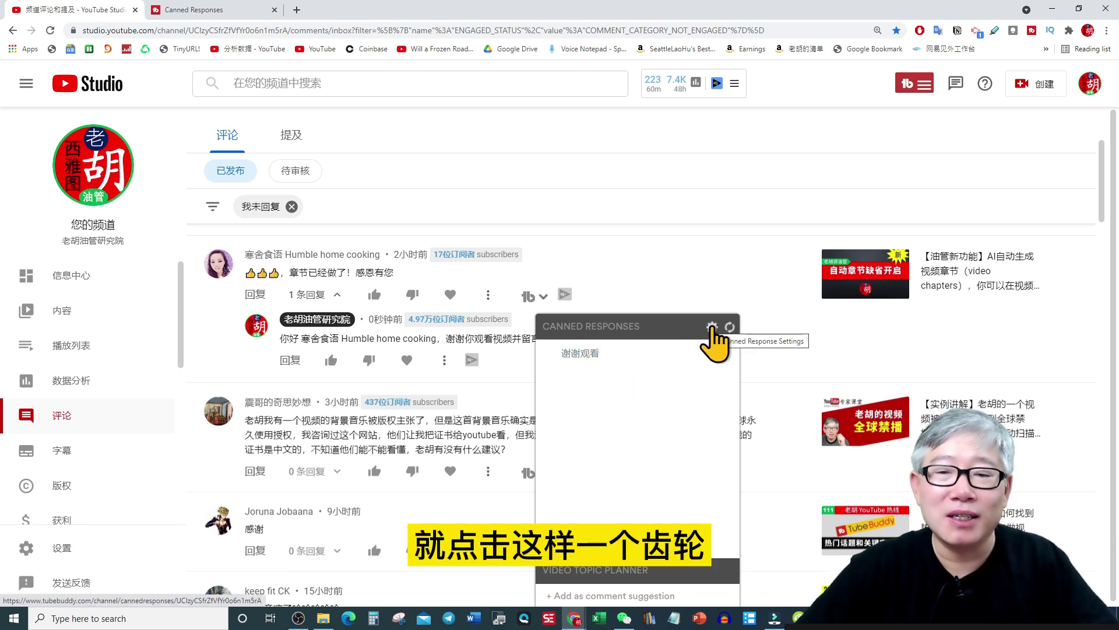
pyautogui.click(711, 327)
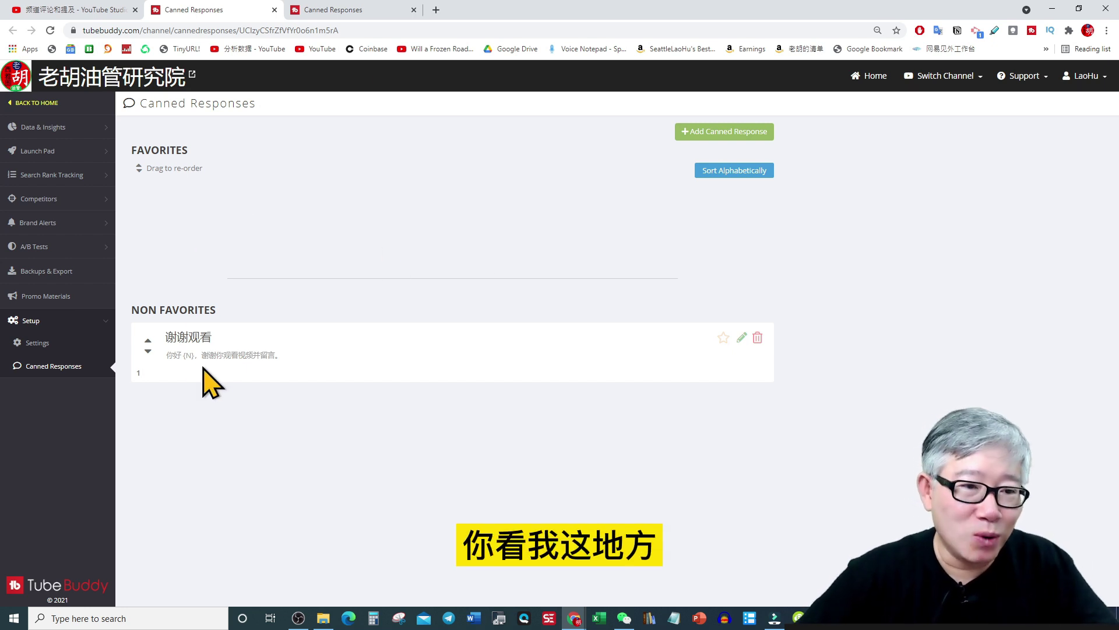
pyautogui.moveTo(165, 337); pyautogui.dragTo(213, 337)
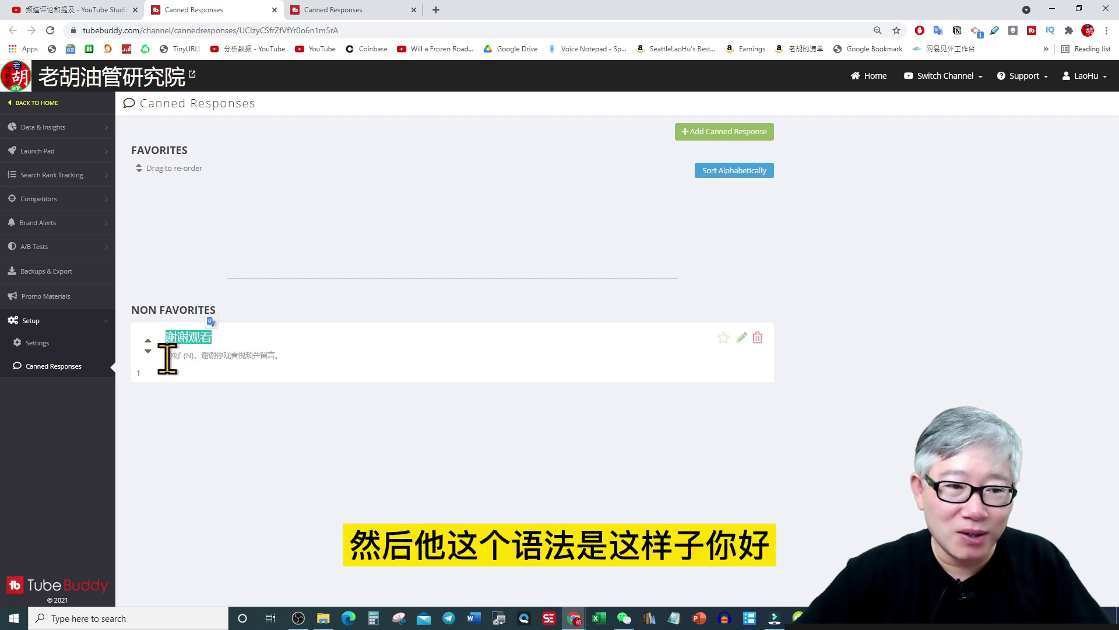
pyautogui.moveTo(166, 355); pyautogui.dragTo(195, 355)
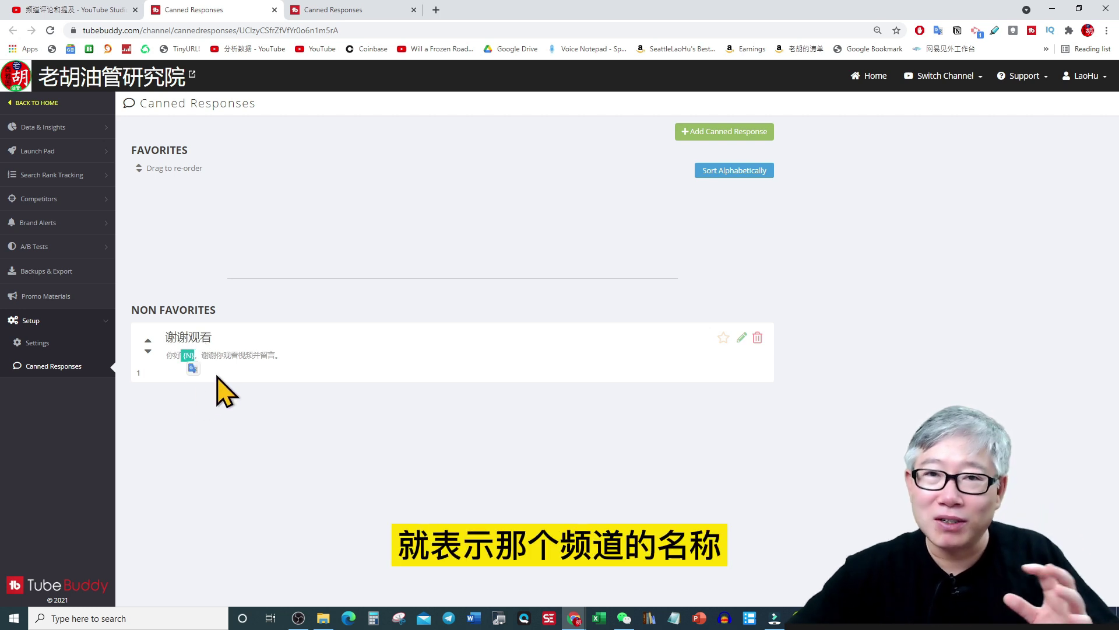
pyautogui.click(200, 353)
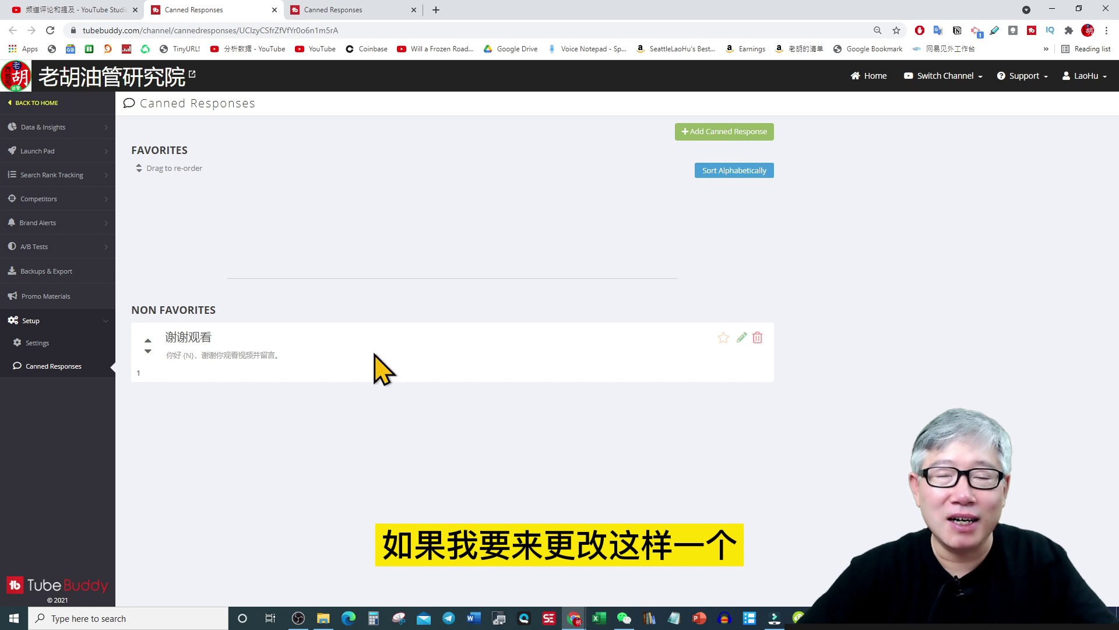
# - Edit the 谢谢观看 canned response to end with "，欢迎下次回来观看我的其它节目。" and save the changes
pyautogui.click(742, 338)
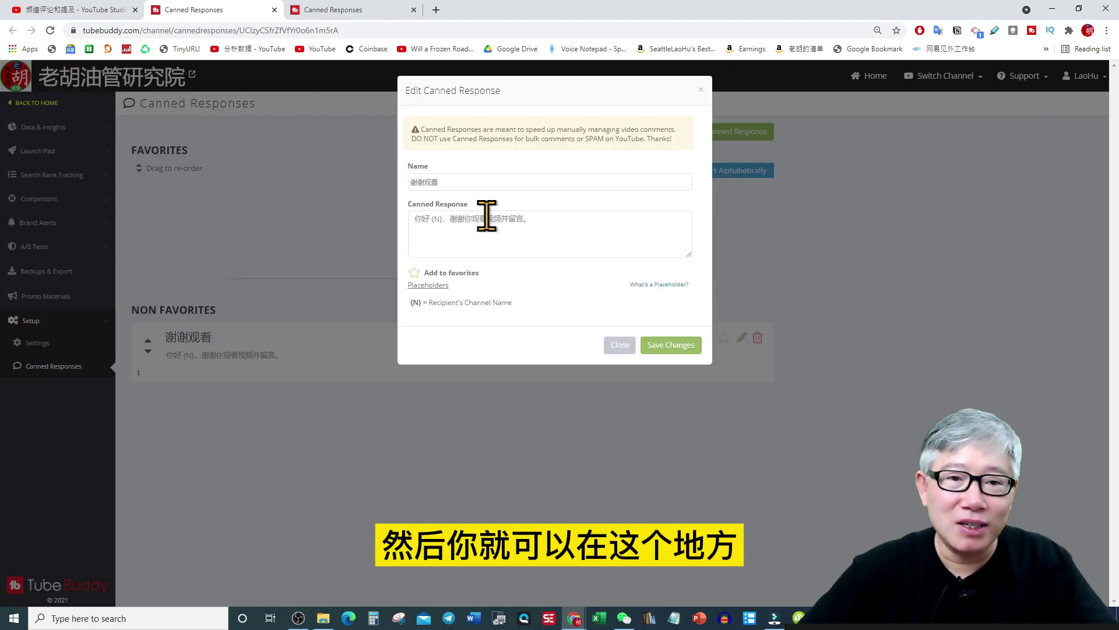
pyautogui.click(564, 221)
pyautogui.press('BackSpace')
pyautogui.write('，huanyin')
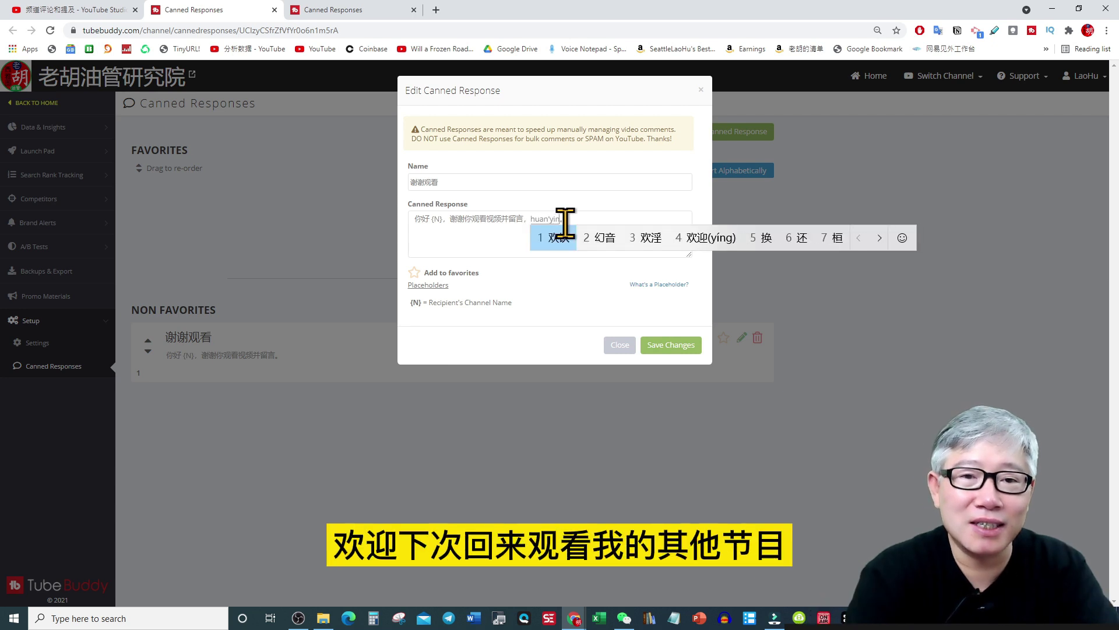
pyautogui.write(' xiaci hui')
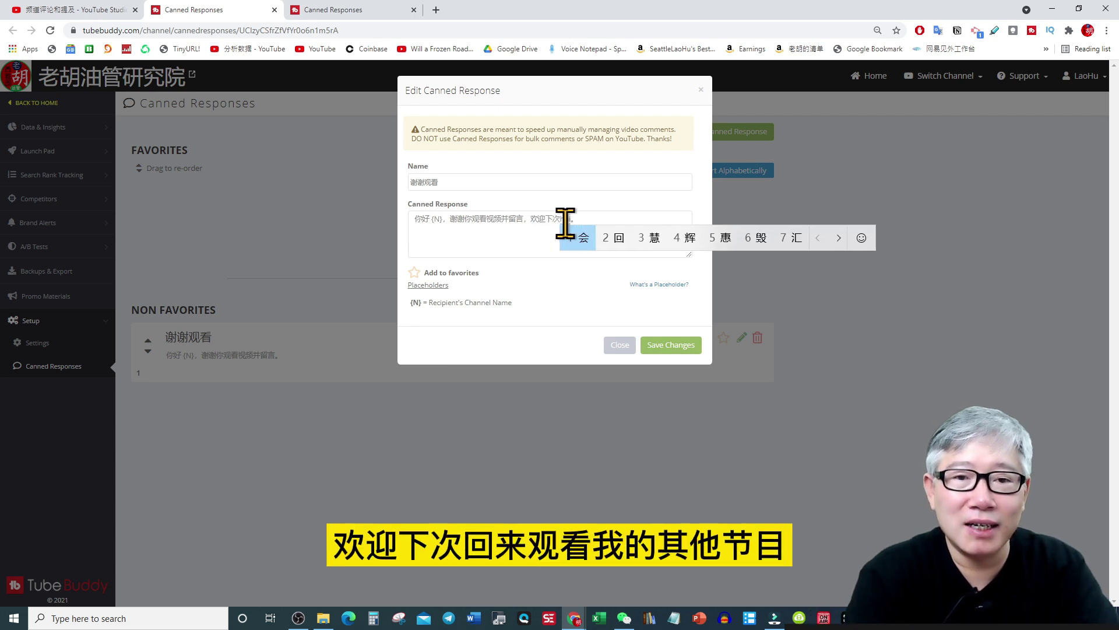
pyautogui.write('2laiguankanwode qita')
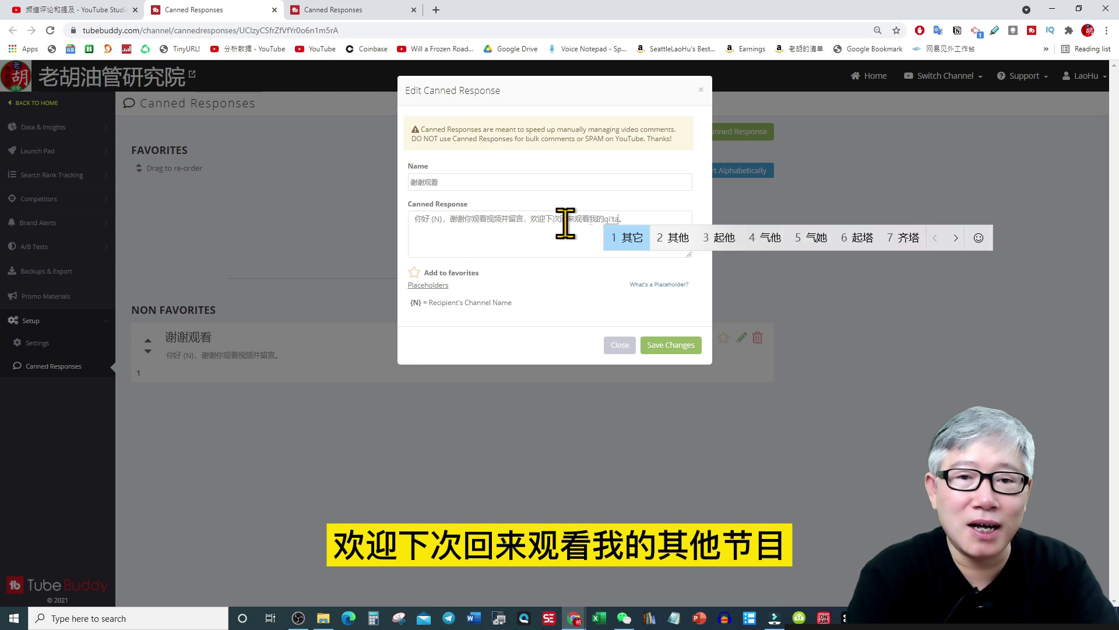
pyautogui.write(' jiemu')
pyautogui.click(671, 345)
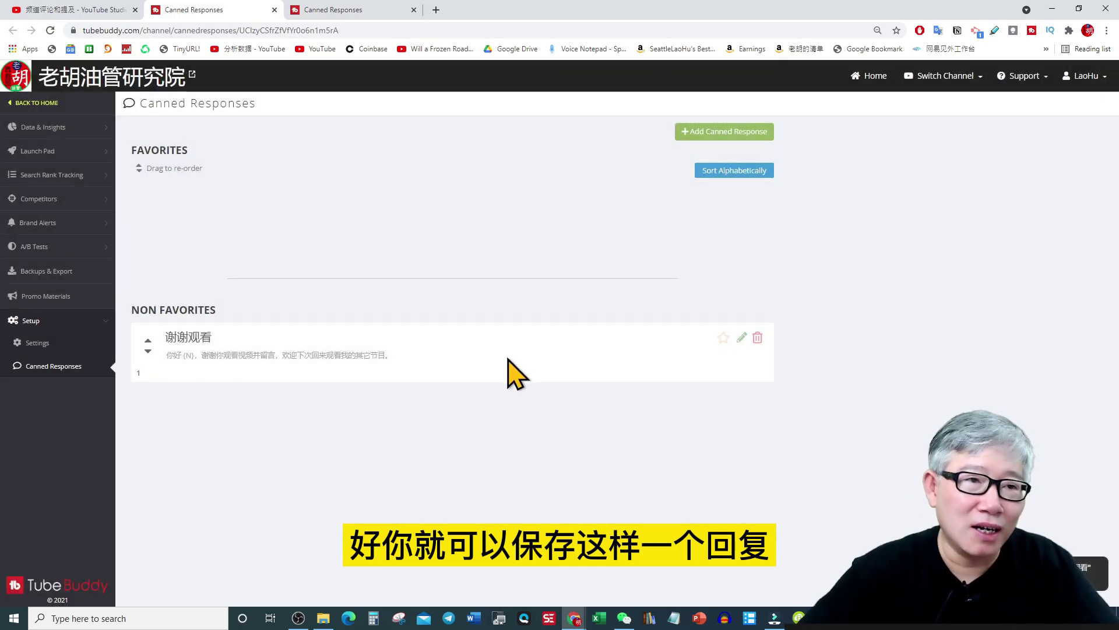
# - Reload the channel comments page and reply to the comment "专门去看了 暂时还没有 估计还是有一定要求的" with the updated 谢谢观看 canned response
pyautogui.click(93, 11)
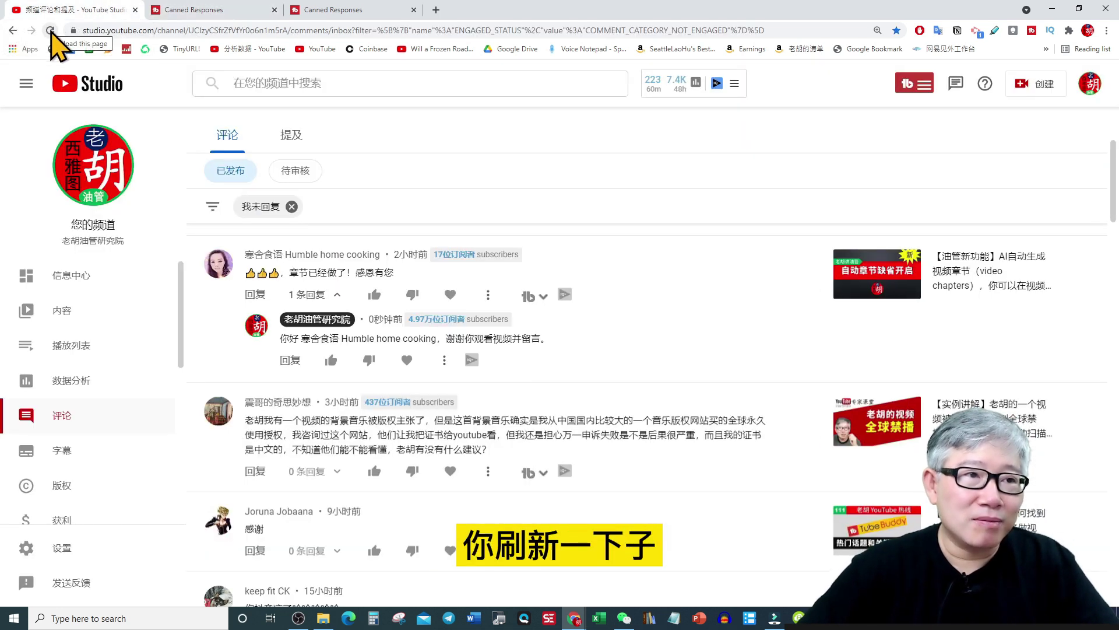
pyautogui.click(51, 30)
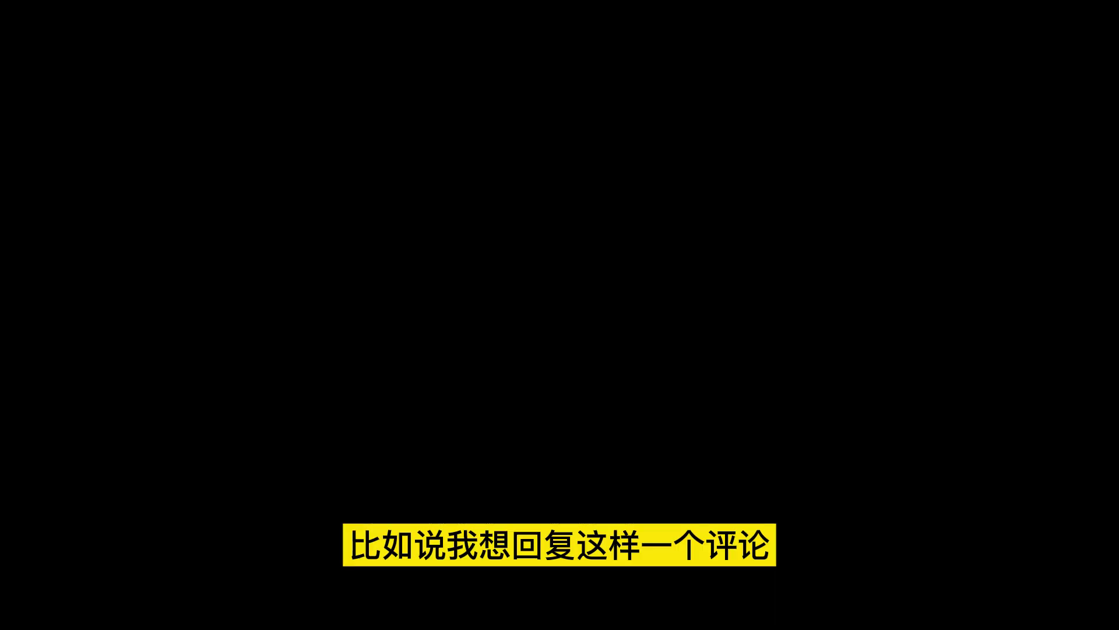
pyautogui.click(543, 293)
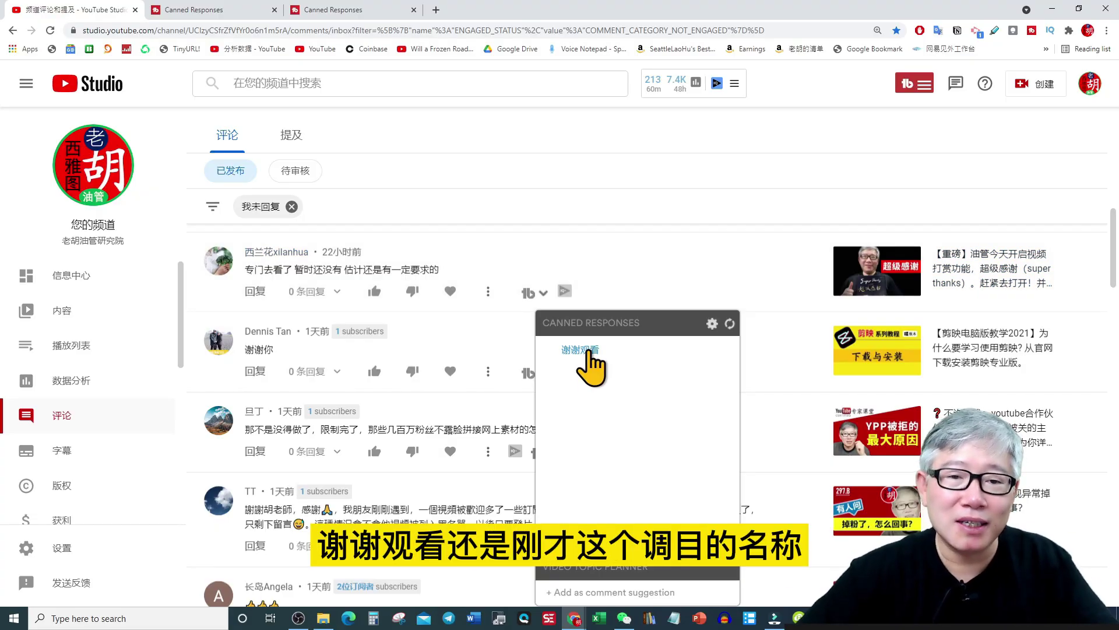
pyautogui.click(581, 349)
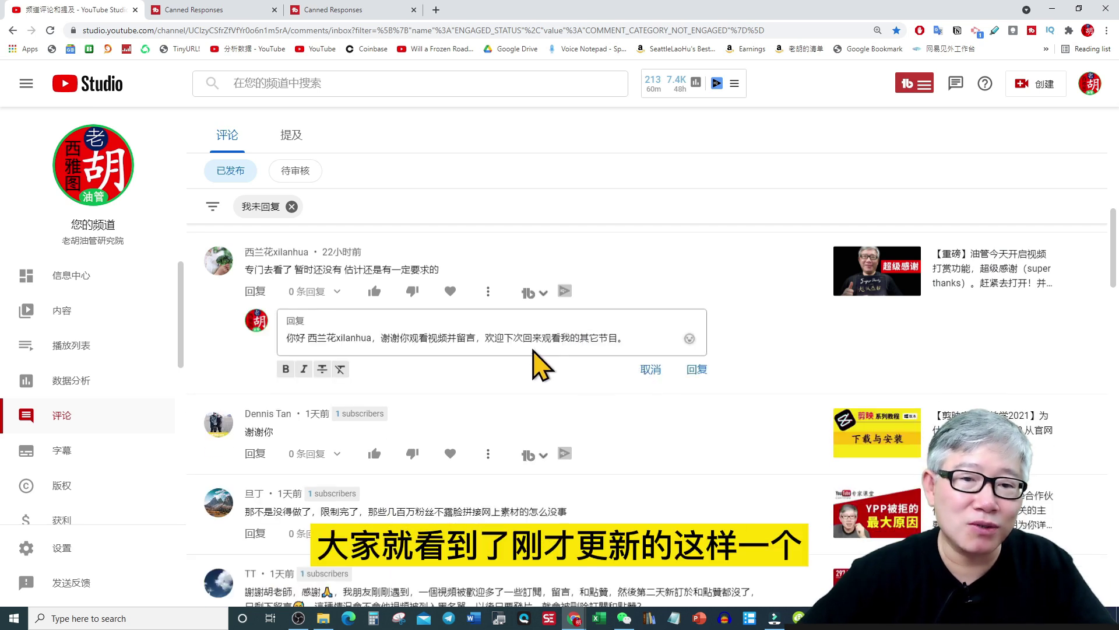
pyautogui.moveTo(485, 339); pyautogui.dragTo(627, 340)
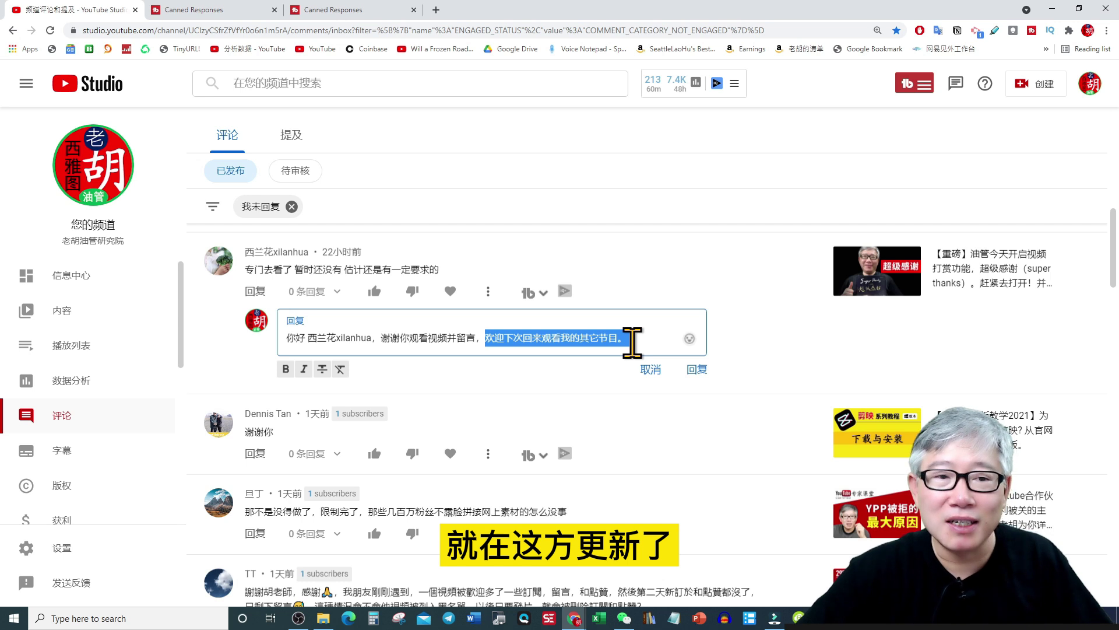
pyautogui.click(697, 369)
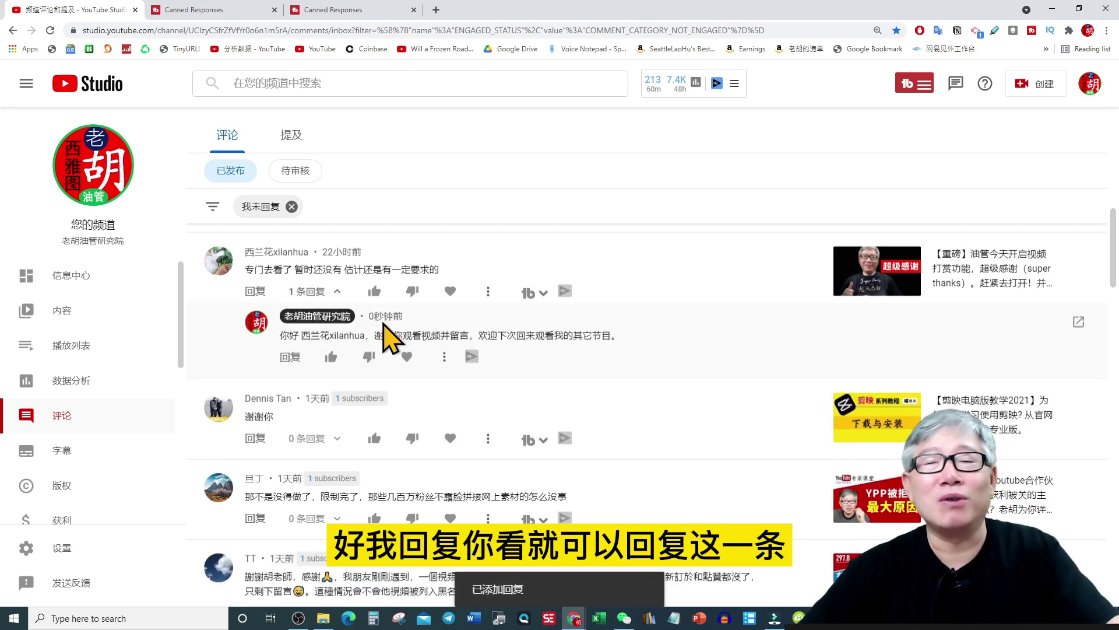
# - Return to the canned response settings and examine the blank new-response form and the 谢谢观看 template's "你好 {N}" greeting
pyautogui.click(544, 293)
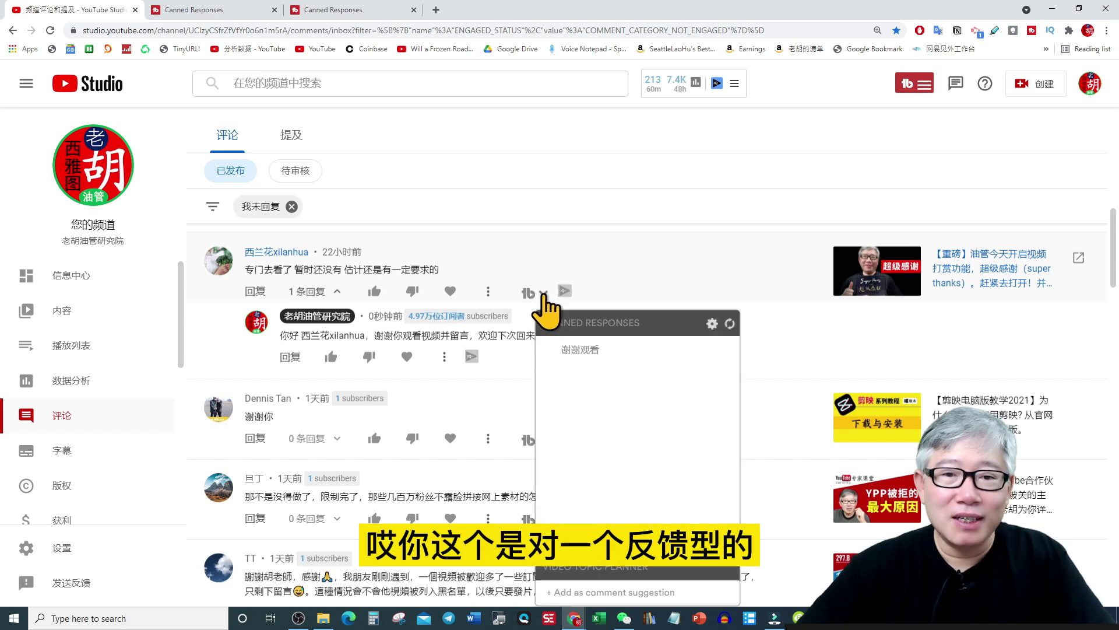
pyautogui.click(712, 324)
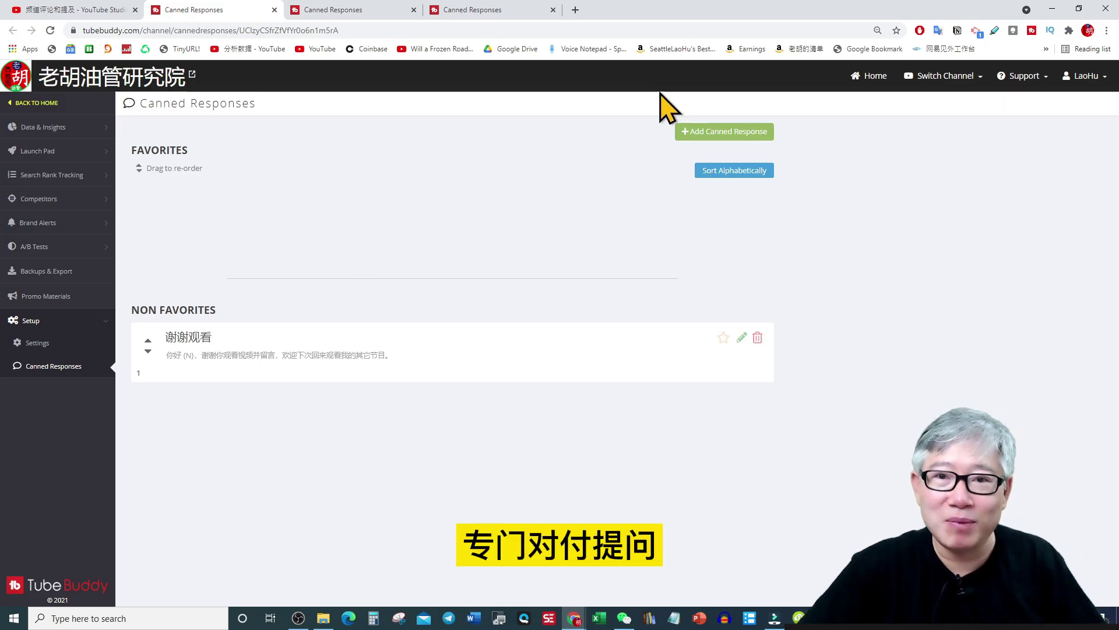
pyautogui.click(727, 133)
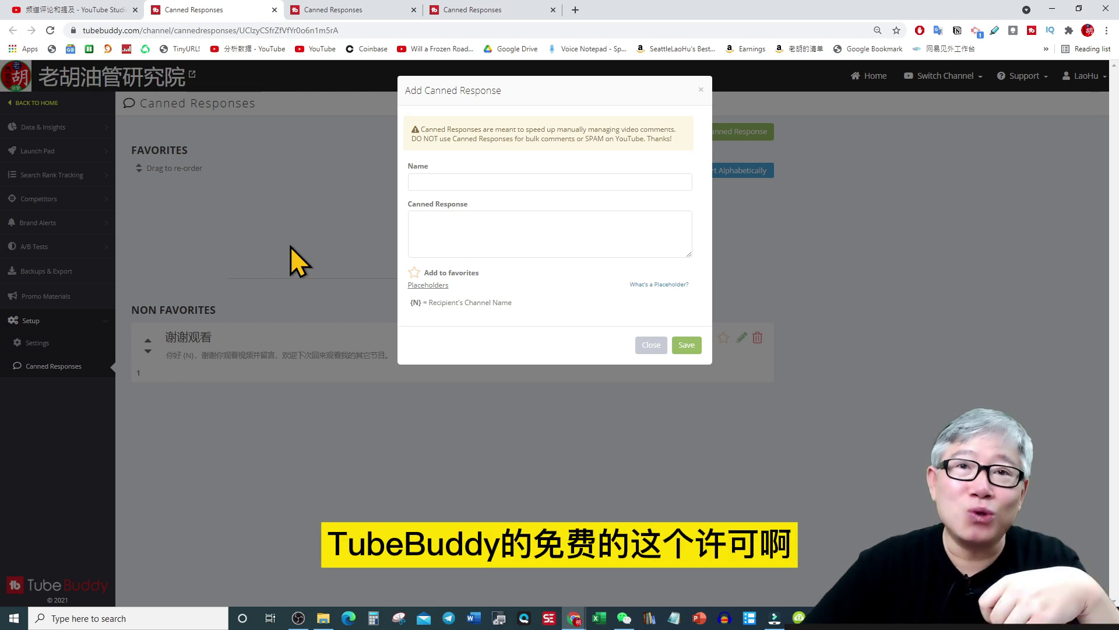
pyautogui.click(651, 345)
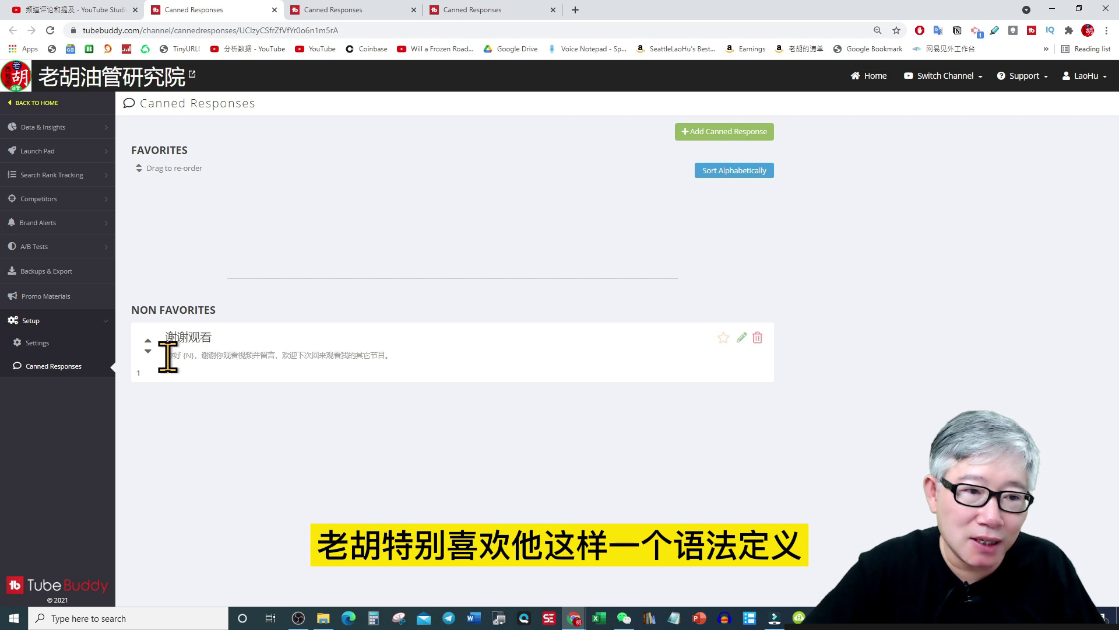
pyautogui.moveTo(166, 356); pyautogui.dragTo(201, 357)
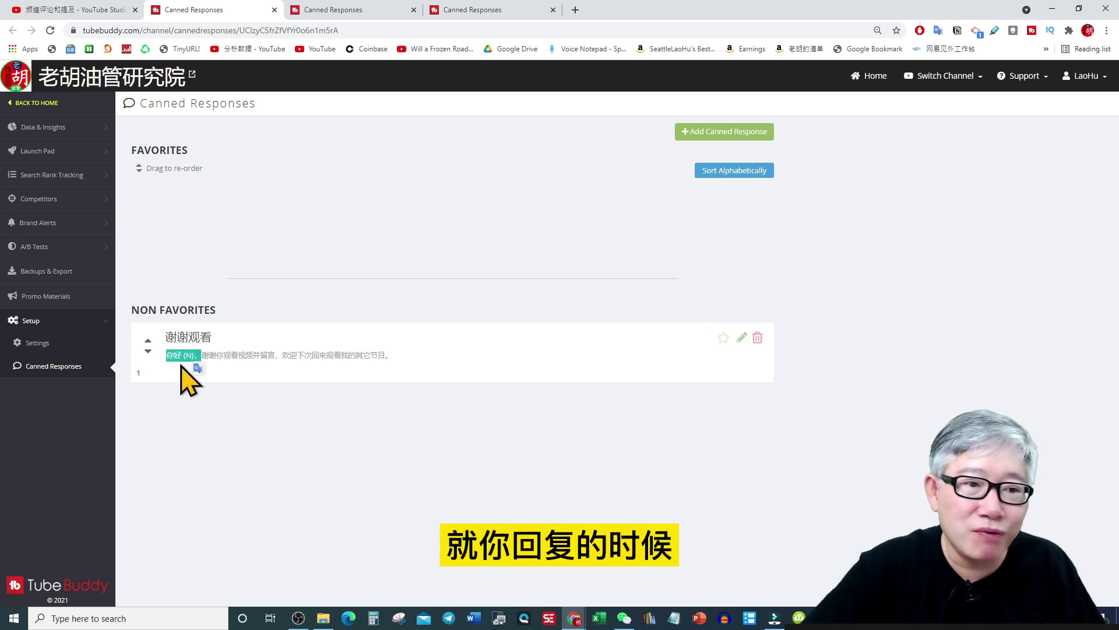